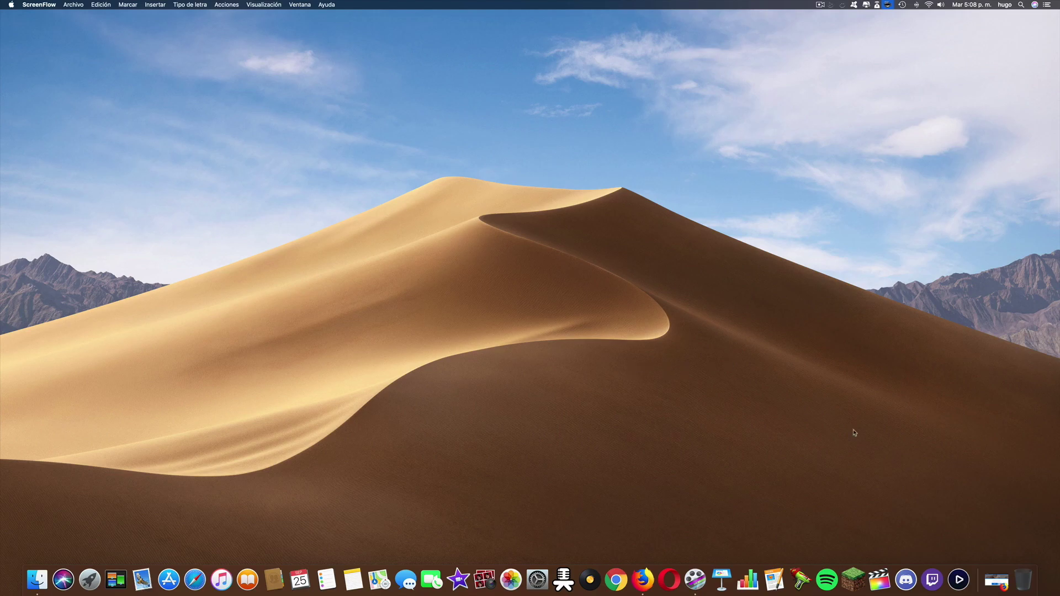
- Switch to Firefox and examine the TunesKit Audible AA/AAX Converter for Mac page from its introduction through the output feature carousel
{"action": "left_click", "coordinate": [994, 577]}
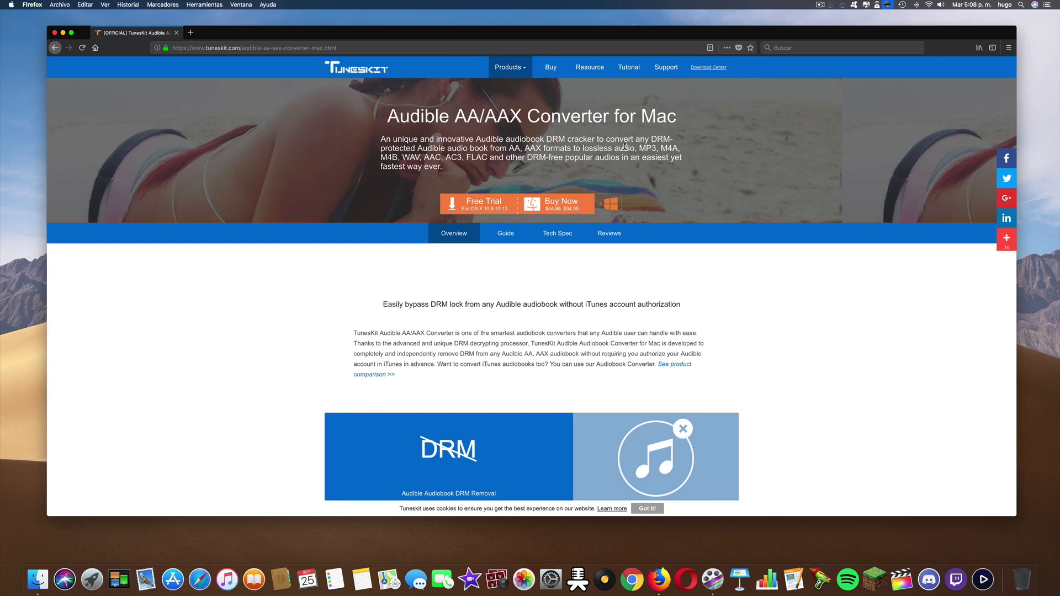
{"action": "scroll", "coordinate": [679, 185], "scroll_direction": "down", "scroll_amount": 1}
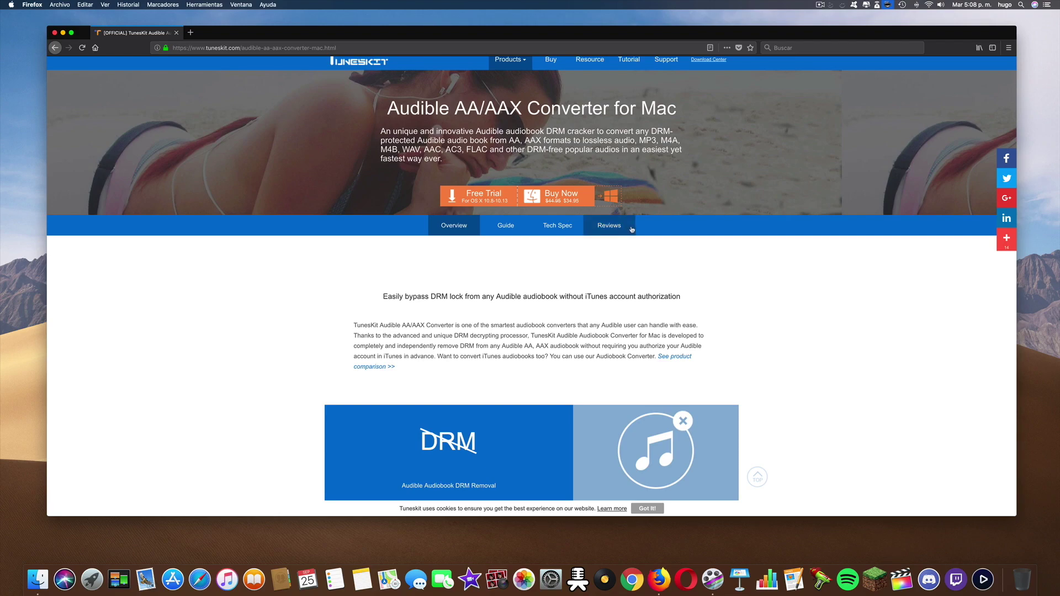
{"action": "scroll", "coordinate": [702, 221], "scroll_direction": "down", "scroll_amount": 2}
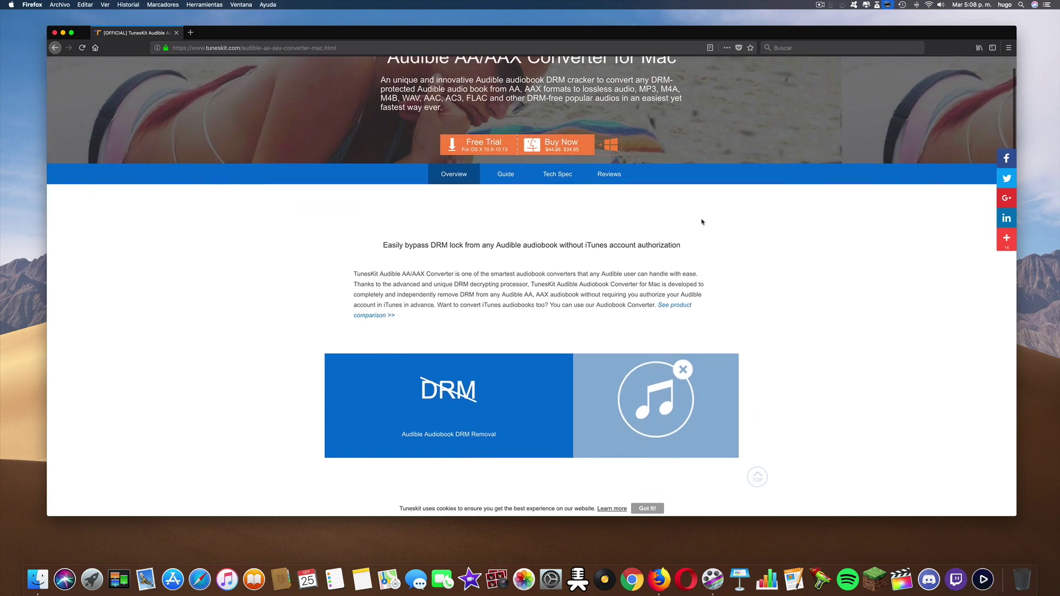
{"action": "scroll", "coordinate": [702, 221], "scroll_direction": "down", "scroll_amount": 5}
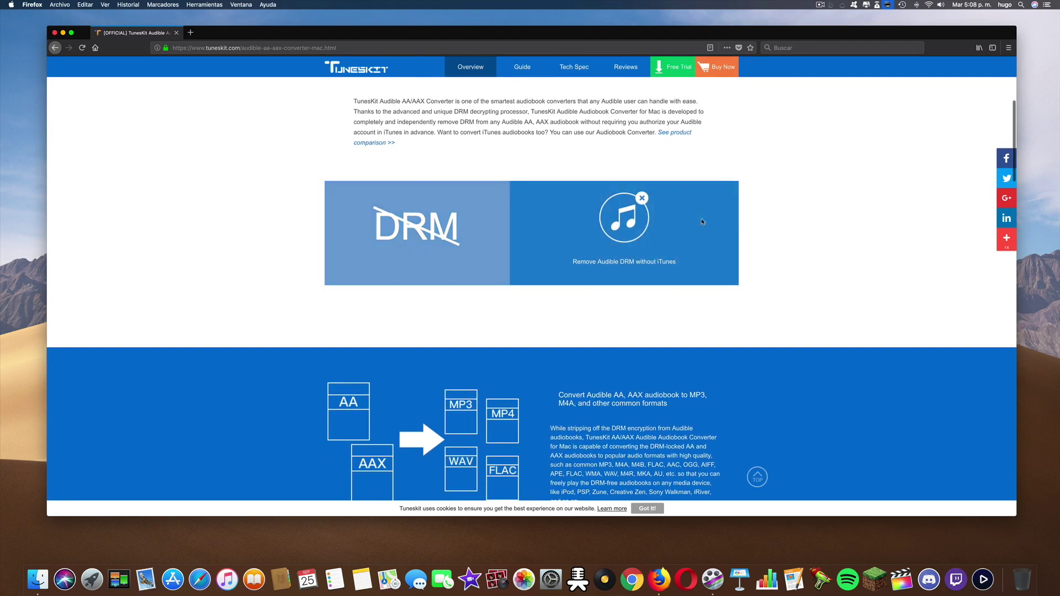
{"action": "scroll", "coordinate": [702, 222], "scroll_direction": "down", "scroll_amount": 1}
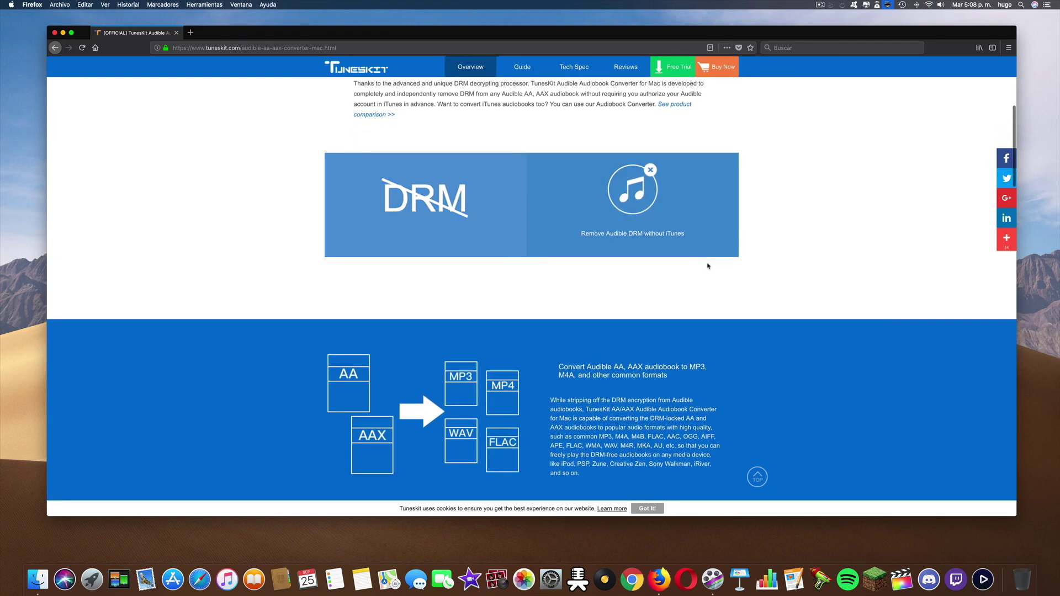
{"action": "scroll", "coordinate": [705, 265], "scroll_direction": "down", "scroll_amount": 6}
{"action": "scroll", "coordinate": [699, 257], "scroll_direction": "down", "scroll_amount": 2}
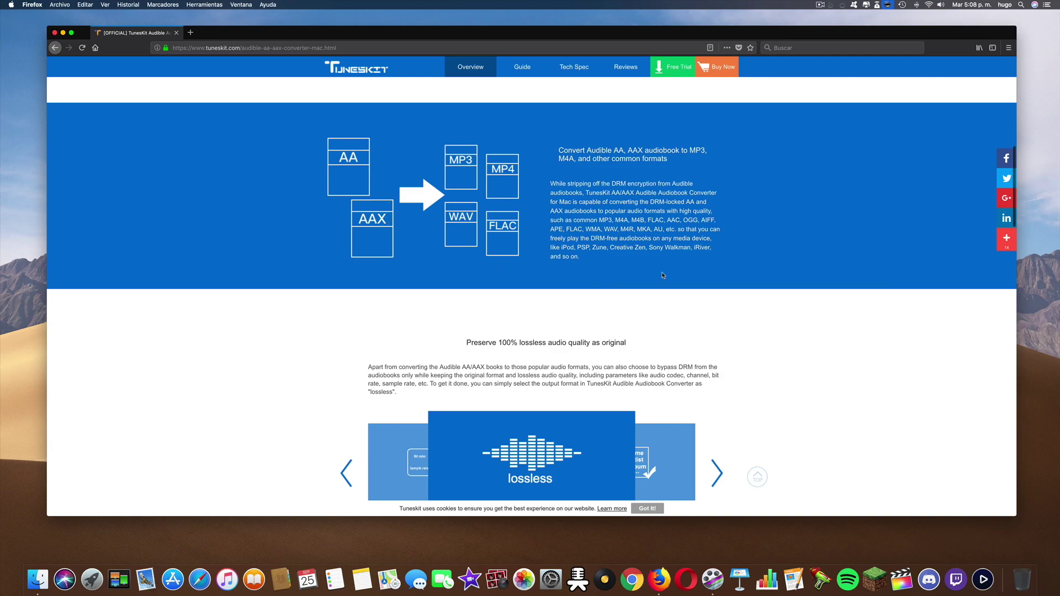
{"action": "scroll", "coordinate": [649, 210], "scroll_direction": "down", "scroll_amount": 5}
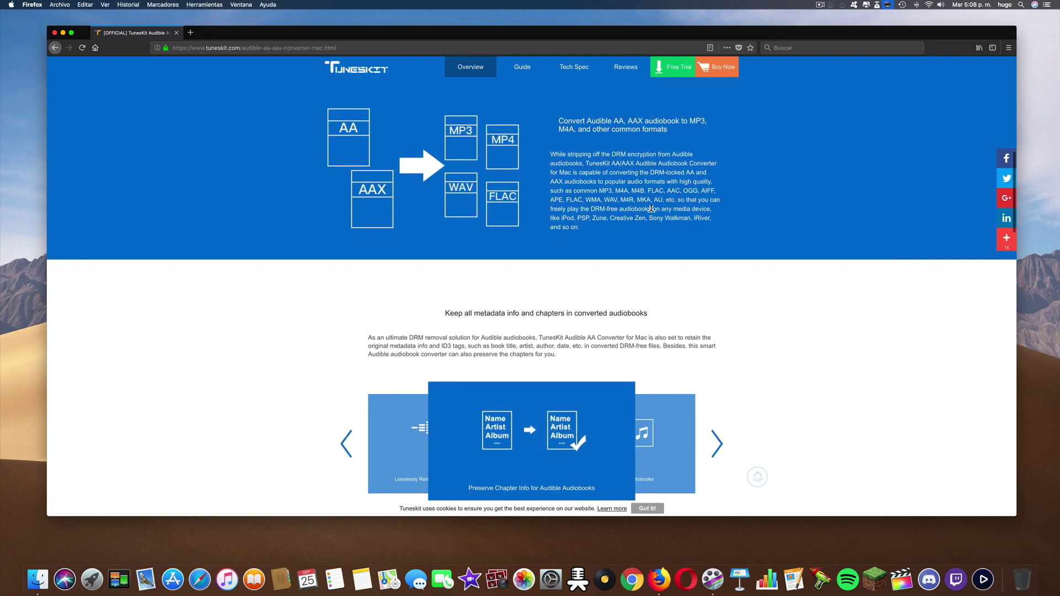
{"action": "scroll", "coordinate": [653, 215], "scroll_direction": "down", "scroll_amount": 7}
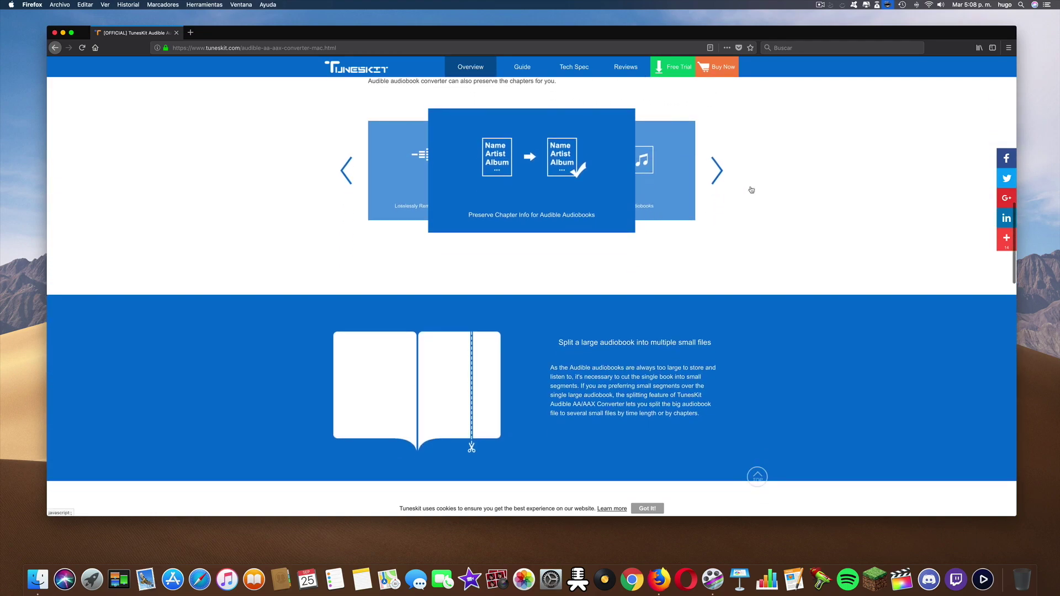
{"action": "left_click", "coordinate": [718, 171]}
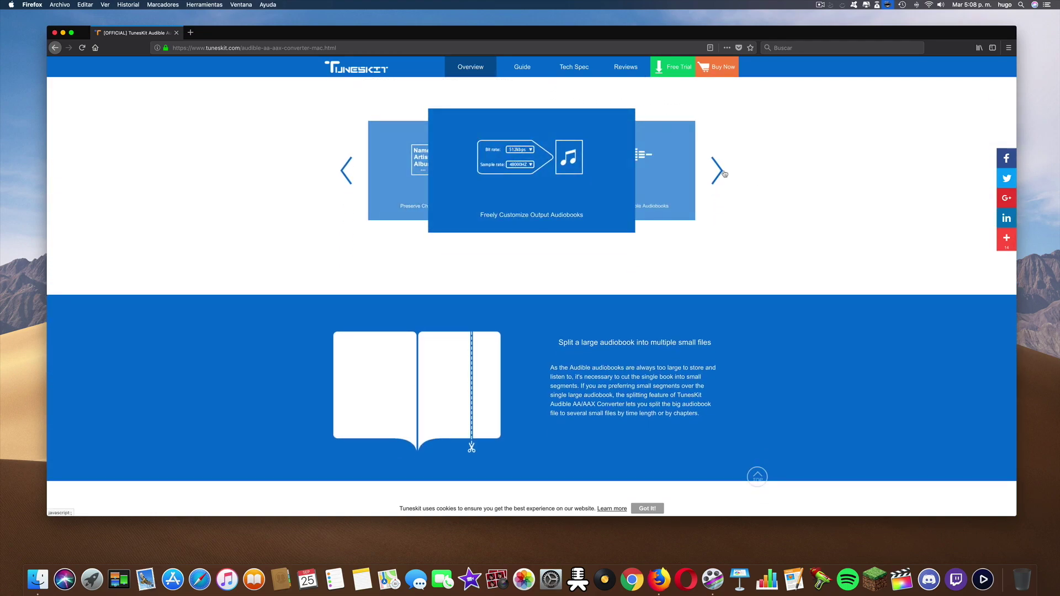
{"action": "left_click", "coordinate": [718, 171]}
- Examine the rest of the converter's product page, including the speed and screencast sections, return to its beginning and close the browser window
{"action": "scroll", "coordinate": [714, 238], "scroll_direction": "down", "scroll_amount": 3}
{"action": "scroll", "coordinate": [714, 237], "scroll_direction": "down", "scroll_amount": 10}
{"action": "scroll", "coordinate": [715, 237], "scroll_direction": "up", "scroll_amount": 2}
{"action": "scroll", "coordinate": [715, 238], "scroll_direction": "down", "scroll_amount": 5}
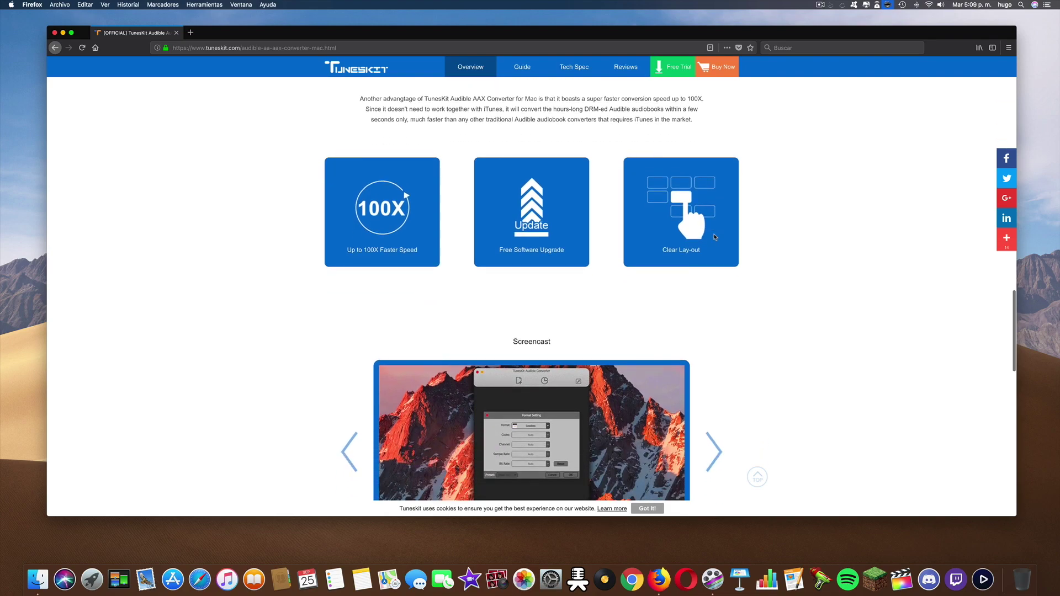
{"action": "scroll", "coordinate": [714, 238], "scroll_direction": "down", "scroll_amount": 6}
{"action": "scroll", "coordinate": [714, 238], "scroll_direction": "down", "scroll_amount": 1}
{"action": "scroll", "coordinate": [780, 262], "scroll_direction": "down", "scroll_amount": 8}
{"action": "scroll", "coordinate": [780, 262], "scroll_direction": "up", "scroll_amount": 20}
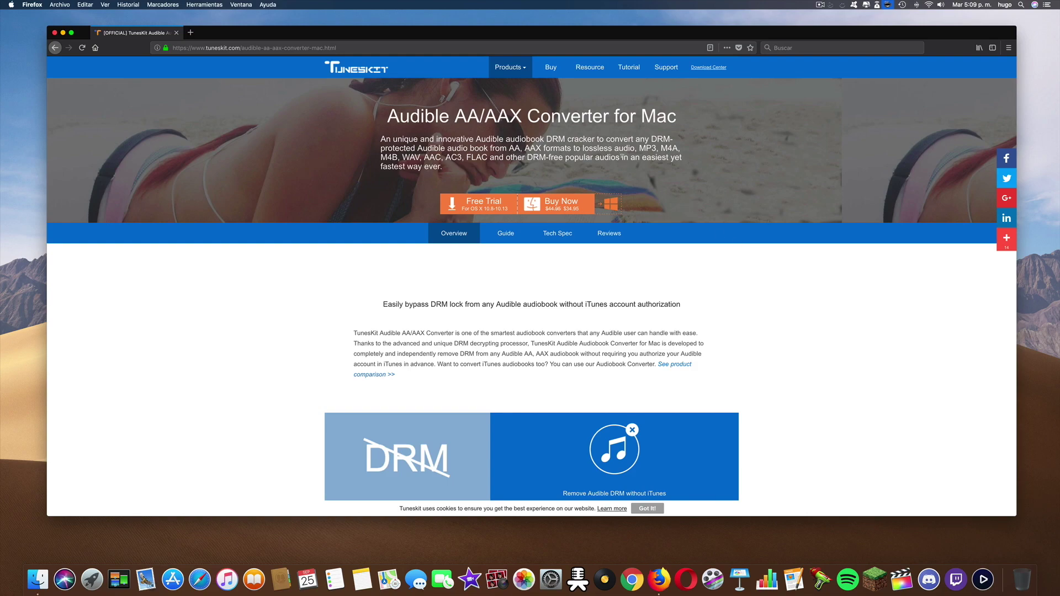
{"action": "left_click", "coordinate": [55, 34]}
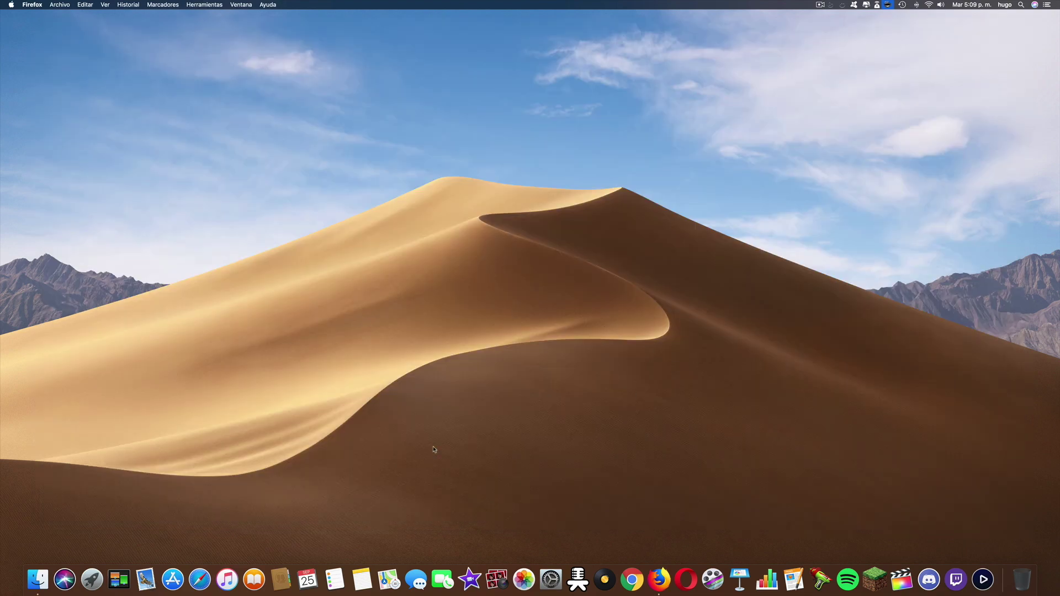
- Launch TunesKit Audible Converter and add Laninfadeporcelanaaudiolibrogratis[ThePorcelainNymphFreeAudiobook]Unabridged_ep6.aax from the Downloads folder
{"action": "left_click", "coordinate": [95, 559]}
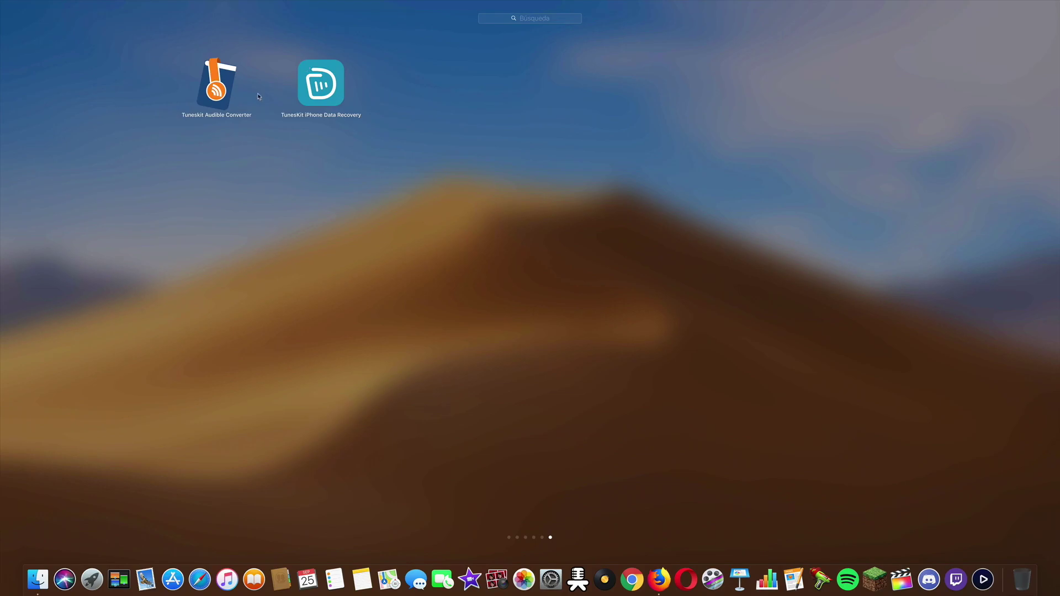
{"action": "left_click", "coordinate": [207, 91]}
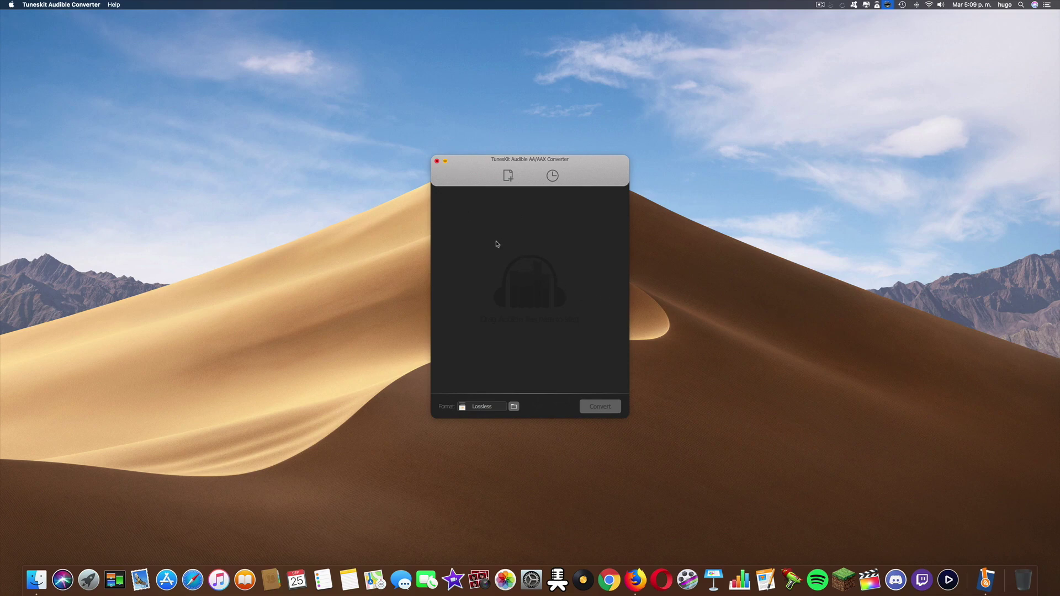
{"action": "left_click", "coordinate": [508, 176]}
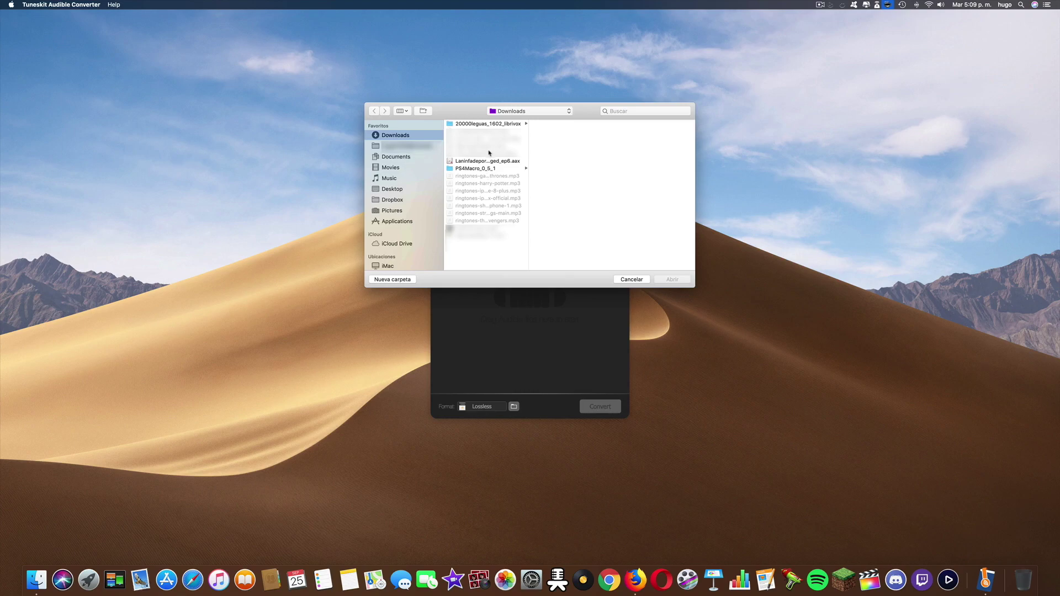
{"action": "left_click", "coordinate": [489, 161]}
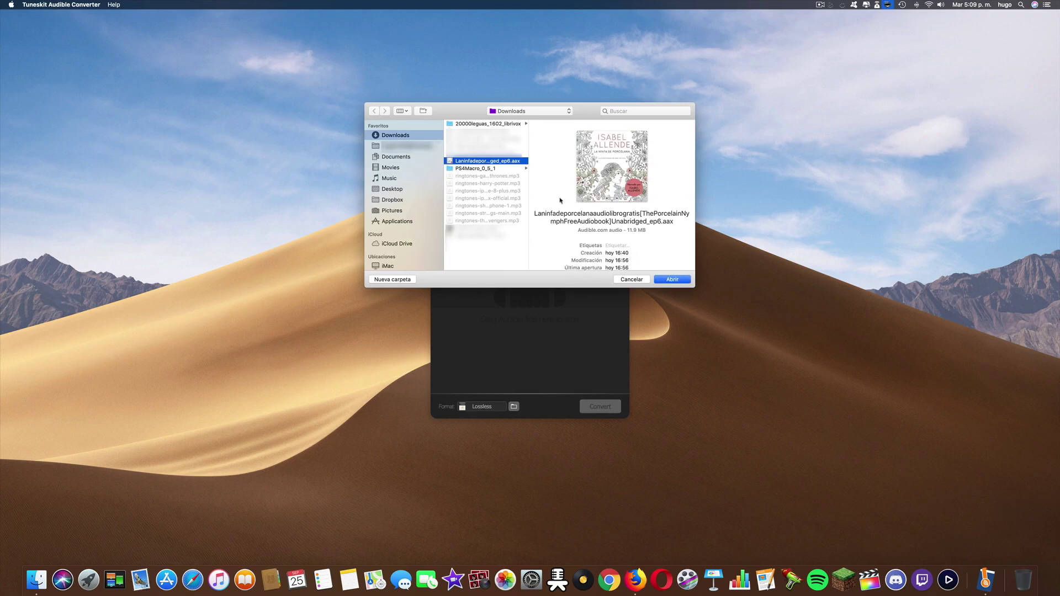
{"action": "left_click", "coordinate": [668, 279]}
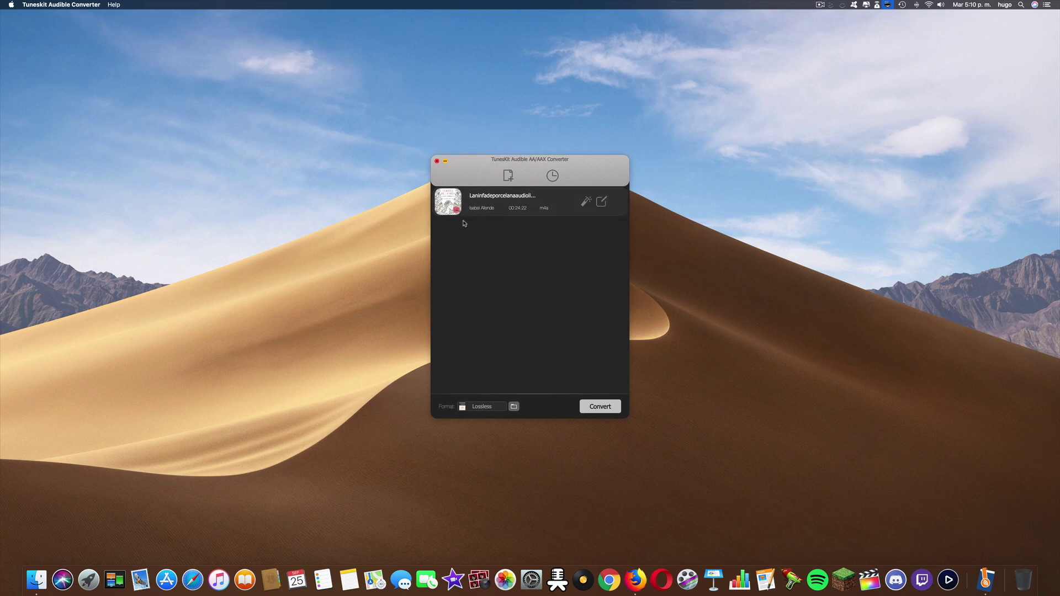
- View the audiobook's title editing option and its volume, speed and pitch settings, then close them without changes
{"action": "left_click", "coordinate": [544, 198]}
{"action": "left_click", "coordinate": [564, 250]}
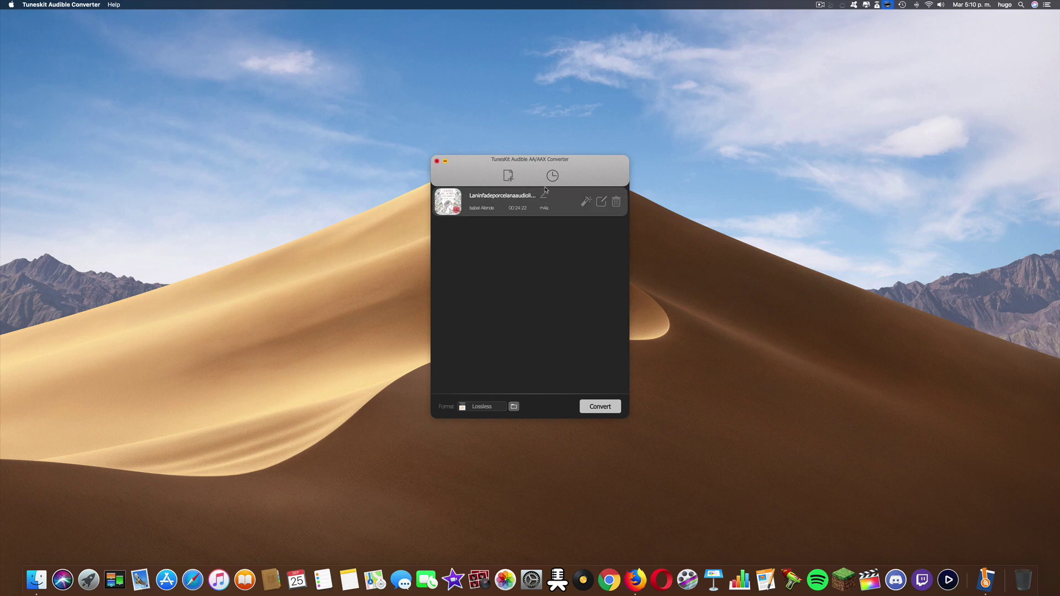
{"action": "left_click", "coordinate": [586, 202]}
{"action": "left_click_drag", "start_coordinate": [553, 220], "coordinate": [553, 229]}
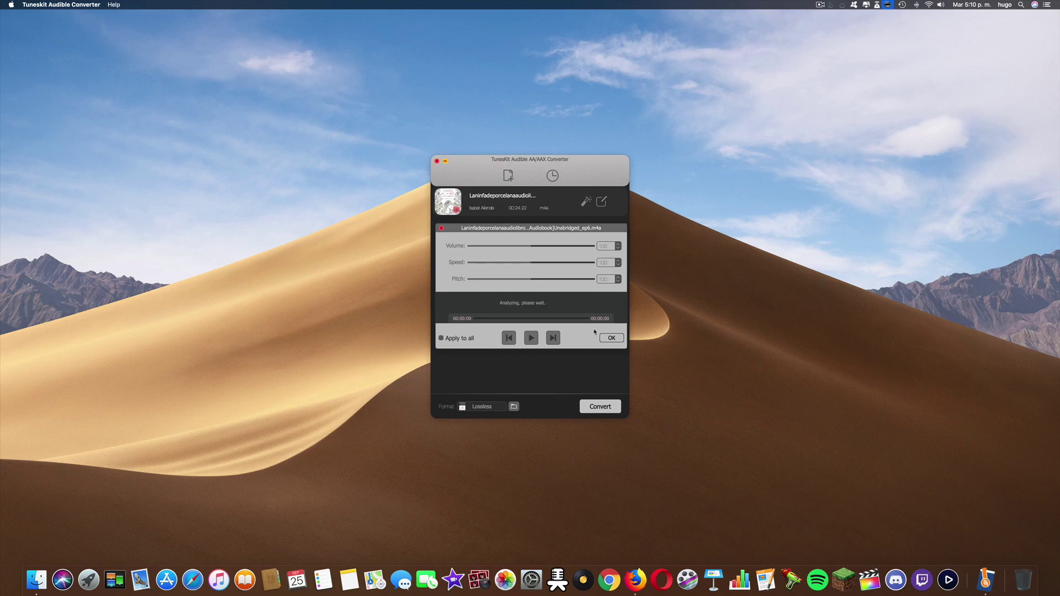
{"action": "left_click", "coordinate": [442, 228]}
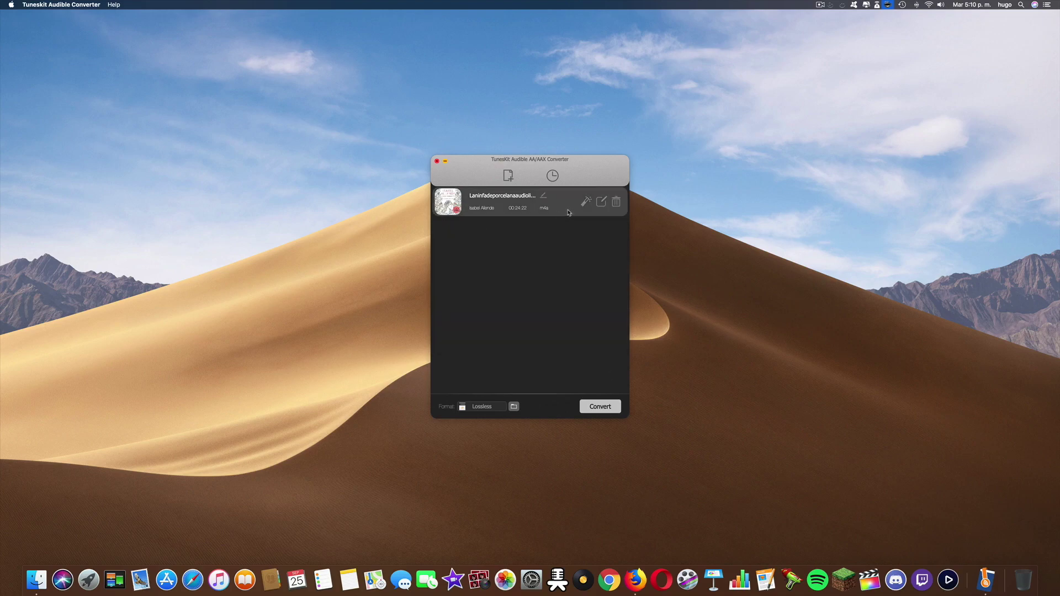
- Review the audiobook's split options and metadata tags, and close the editing window without changes
{"action": "left_click", "coordinate": [601, 202]}
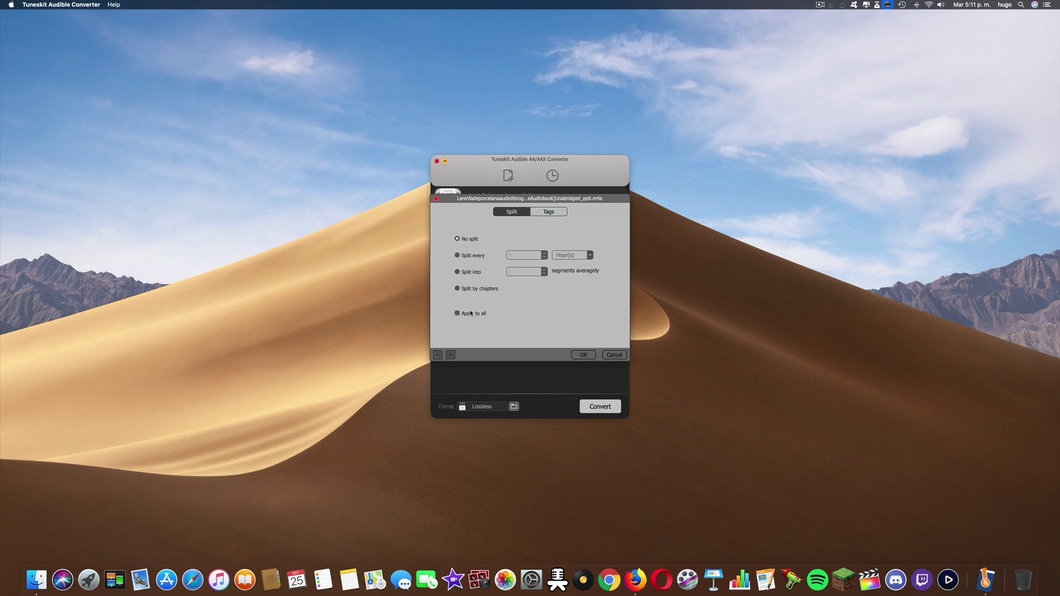
{"action": "left_click", "coordinate": [549, 212]}
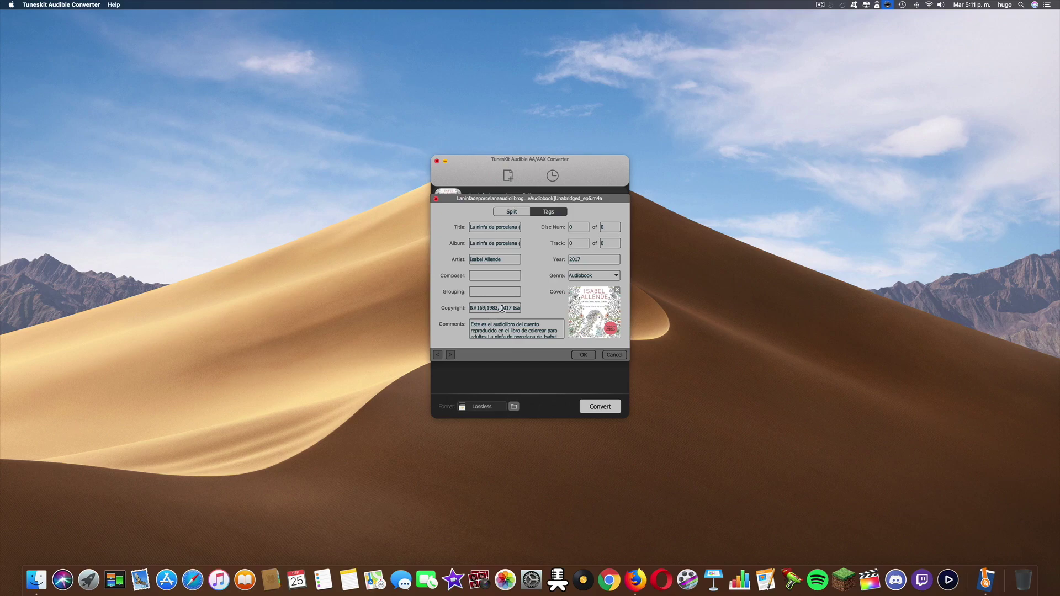
{"action": "scroll", "coordinate": [534, 326], "scroll_direction": "down", "scroll_amount": 1}
{"action": "scroll", "coordinate": [539, 323], "scroll_direction": "up", "scroll_amount": 1}
{"action": "left_click", "coordinate": [436, 199]}
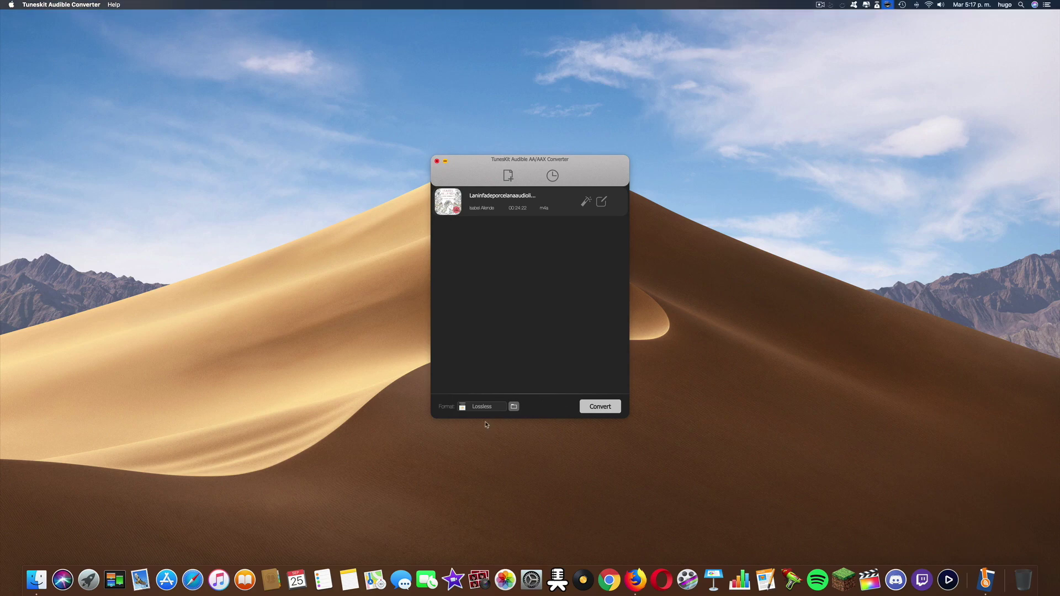
- Set the output format to MP3 and convert the added audiobook
{"action": "left_click", "coordinate": [483, 407]}
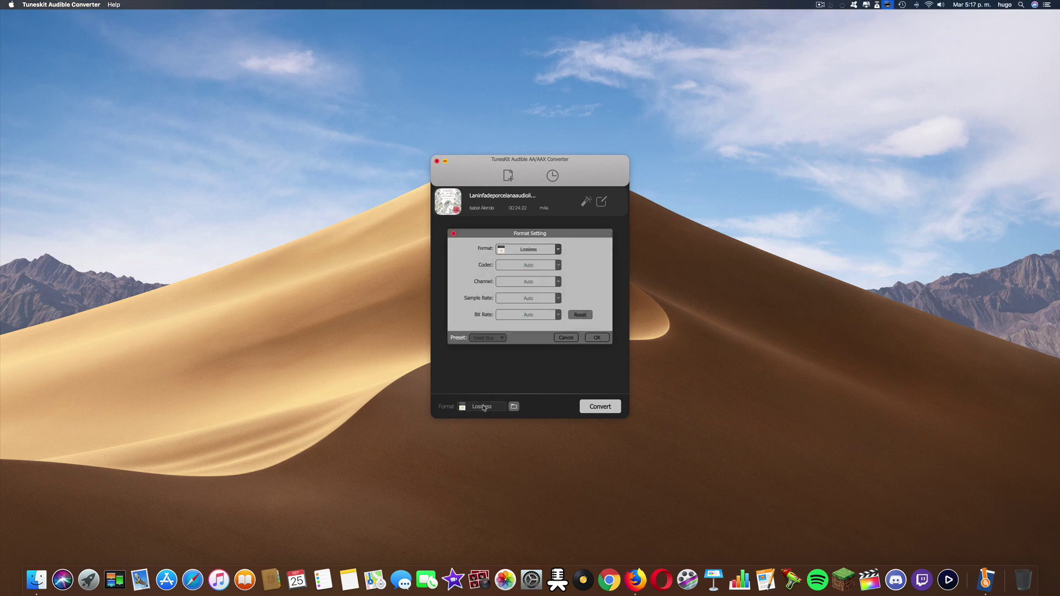
{"action": "left_click", "coordinate": [558, 250]}
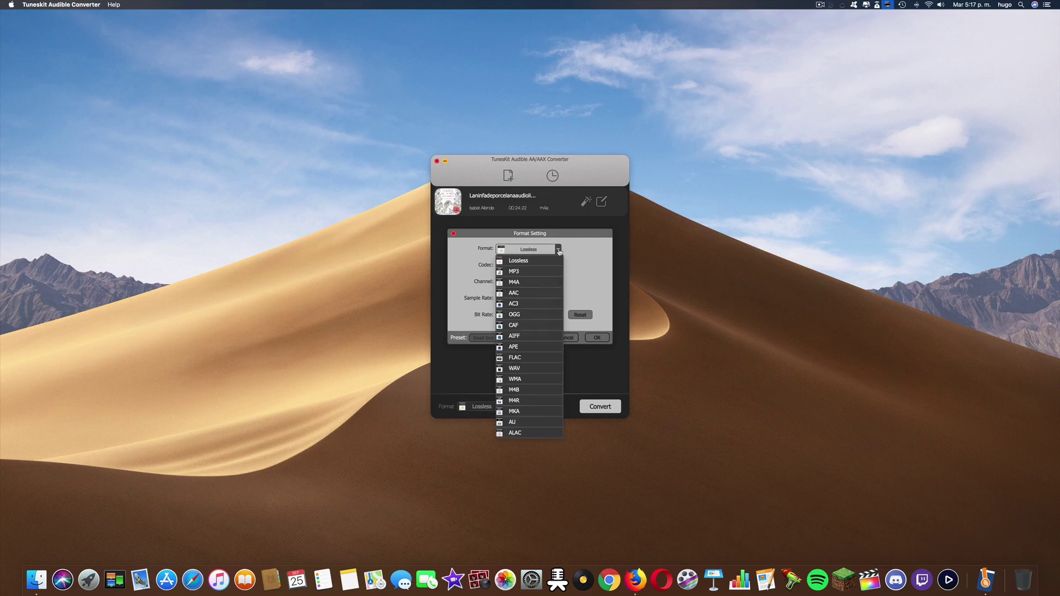
{"action": "left_click", "coordinate": [546, 271]}
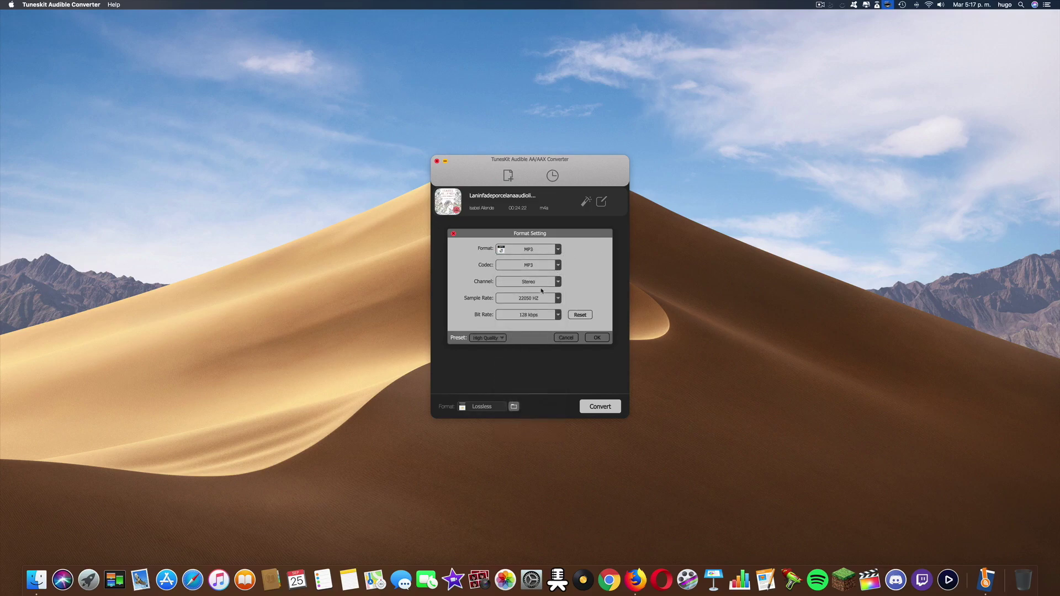
{"action": "left_click", "coordinate": [597, 337]}
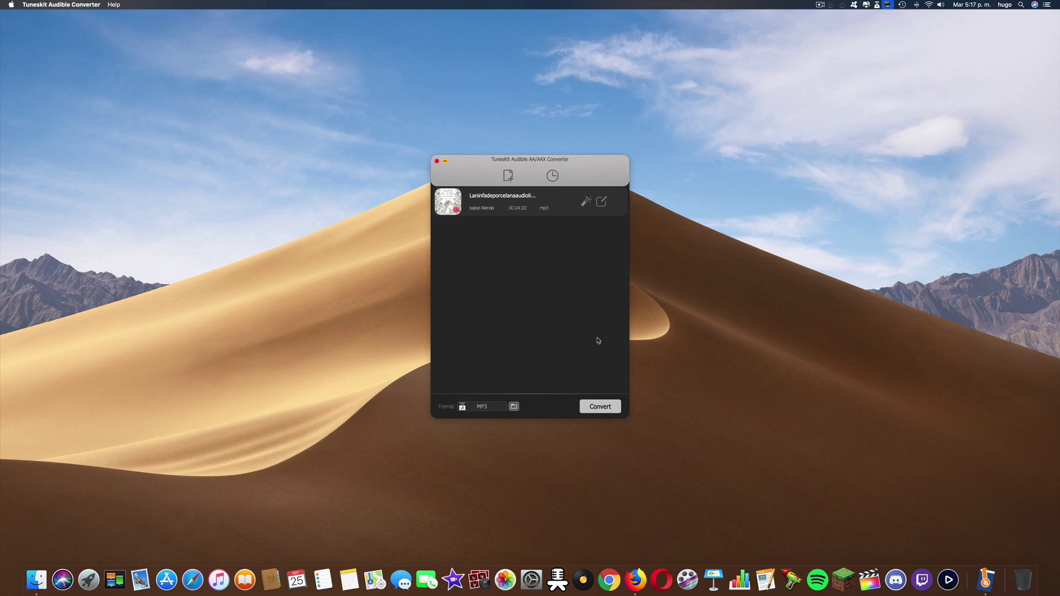
{"action": "left_click", "coordinate": [606, 406]}
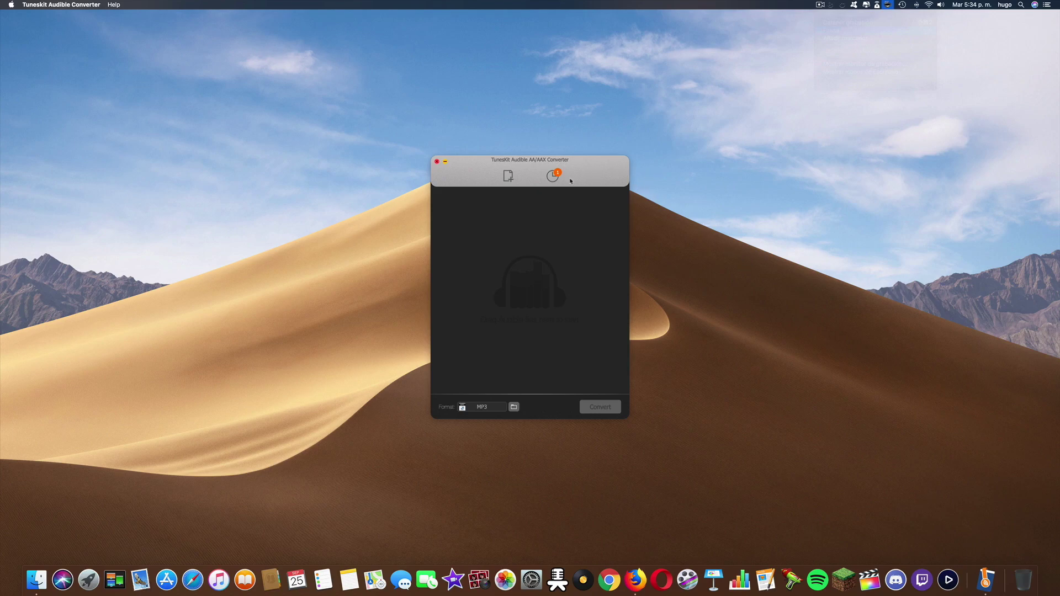
- Locate the converted MP3 in its output folder from the conversion history, and close the folder window
{"action": "left_click", "coordinate": [552, 176]}
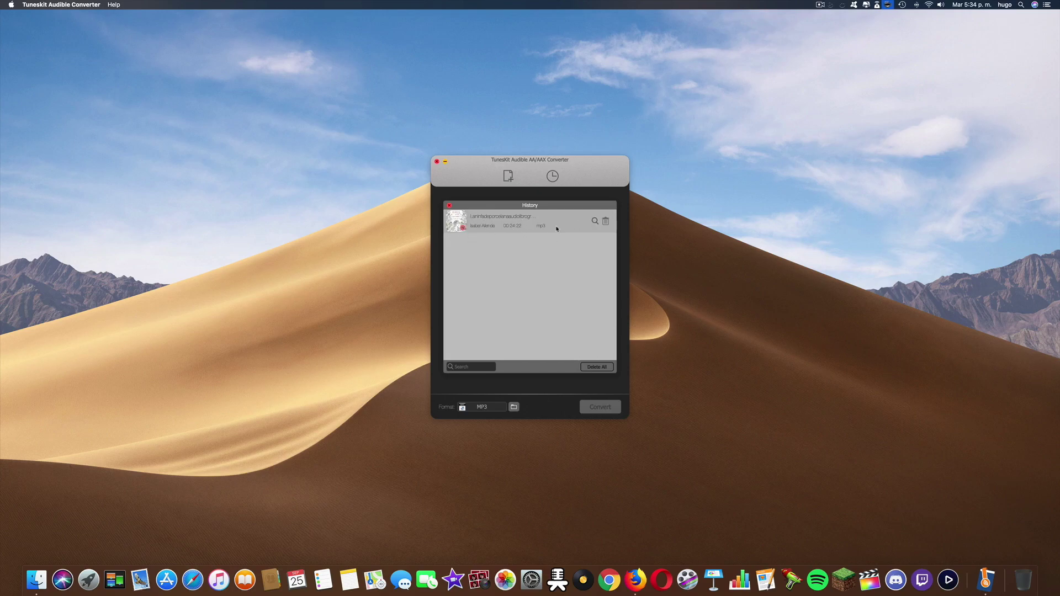
{"action": "left_click", "coordinate": [594, 222]}
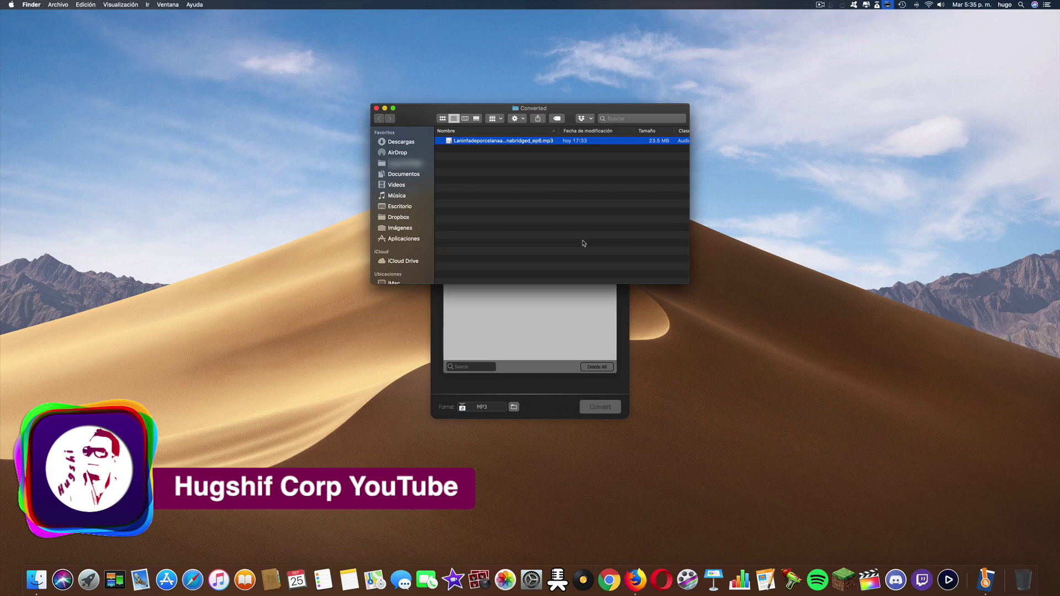
{"action": "left_click", "coordinate": [377, 109]}
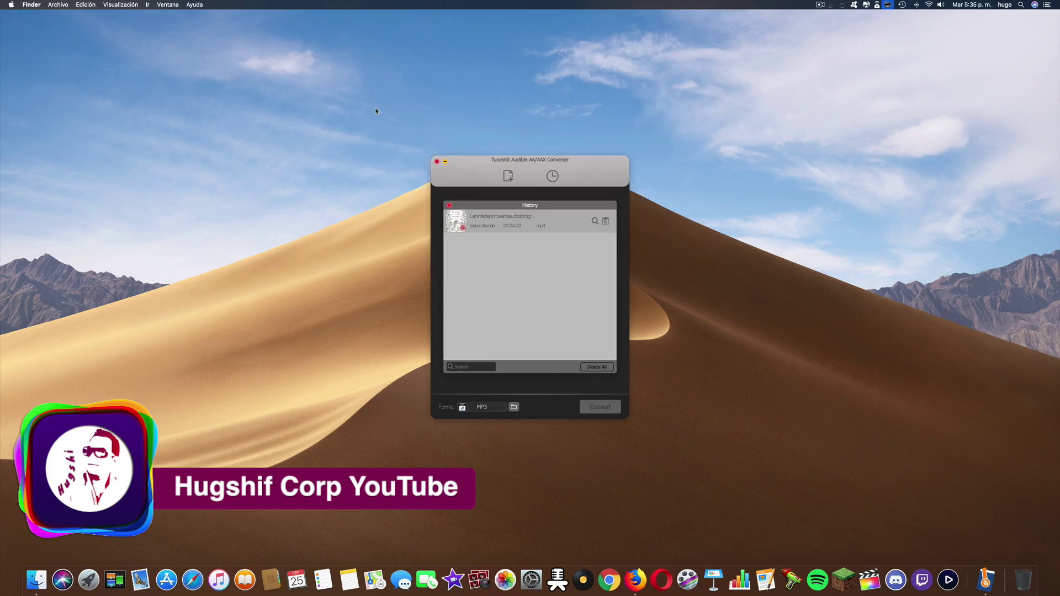
- Close the conversion history and exit the converter completely instead of minimizing it
{"action": "left_click", "coordinate": [449, 204]}
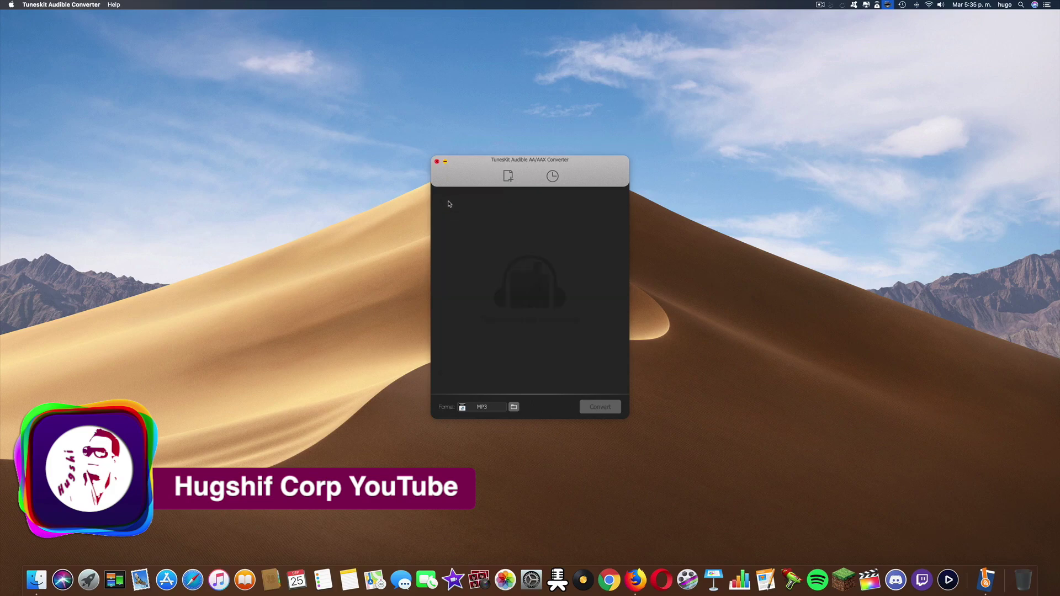
{"action": "left_click", "coordinate": [437, 161]}
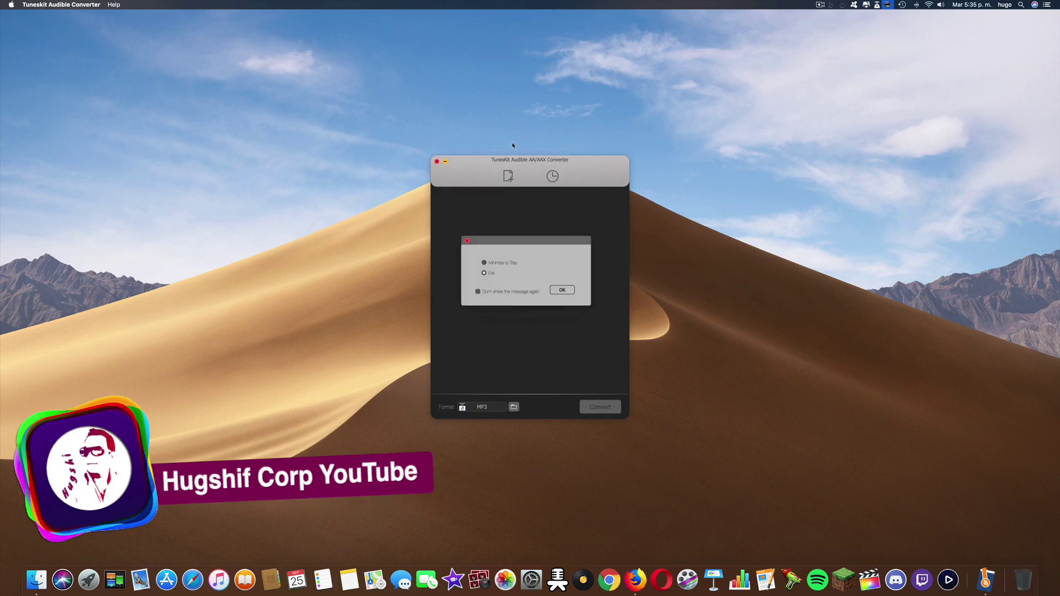
{"action": "left_click", "coordinate": [562, 290]}
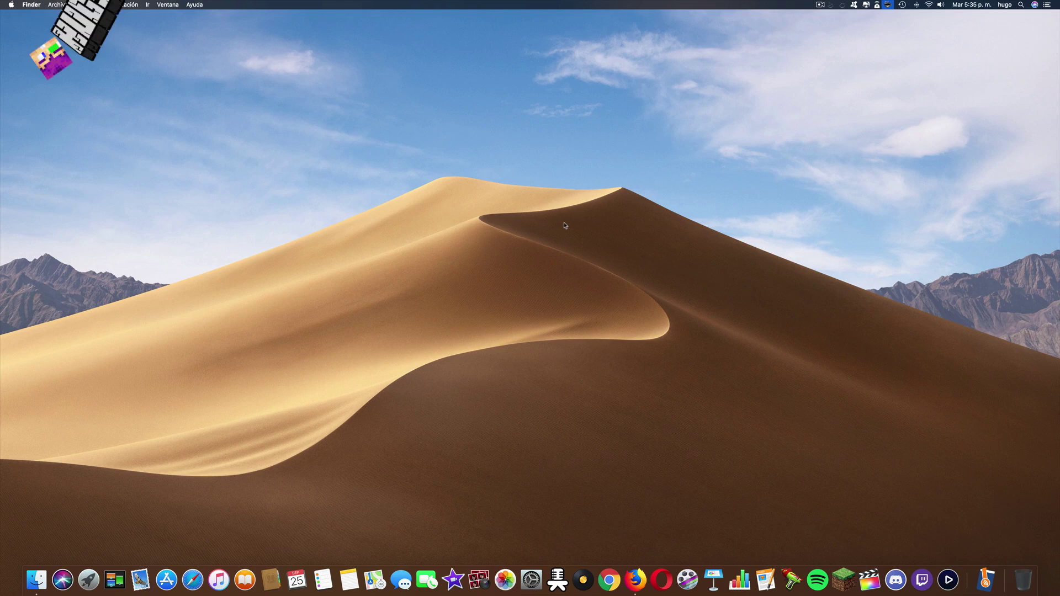